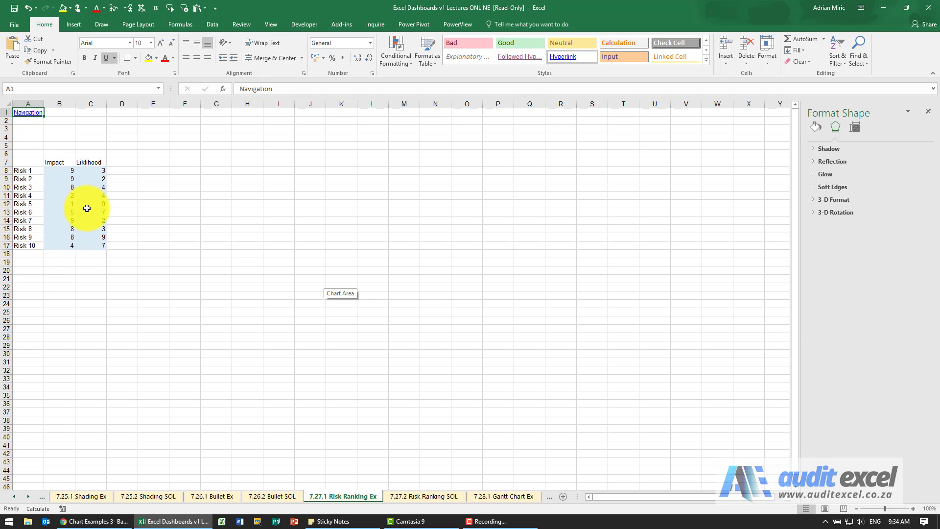
Select the Impact and Liklihood data in B7:C17 and open the Insert tab's Scatter chart list.
{"action": "left_click_drag", "start_coordinate": [24, 163], "coordinate": [90, 245]}
{"action": "left_click", "coordinate": [52, 162]}
{"action": "left_click", "coordinate": [72, 24]}
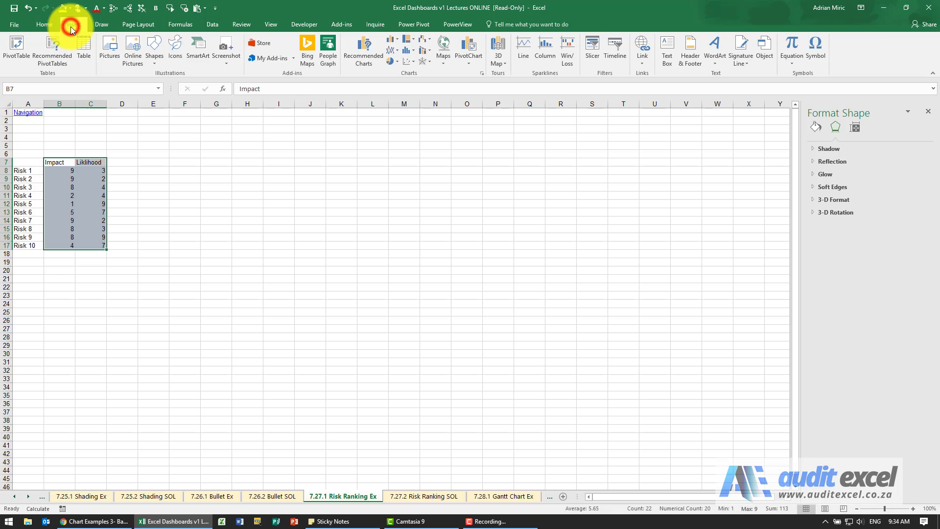
{"action": "left_click", "coordinate": [410, 63]}
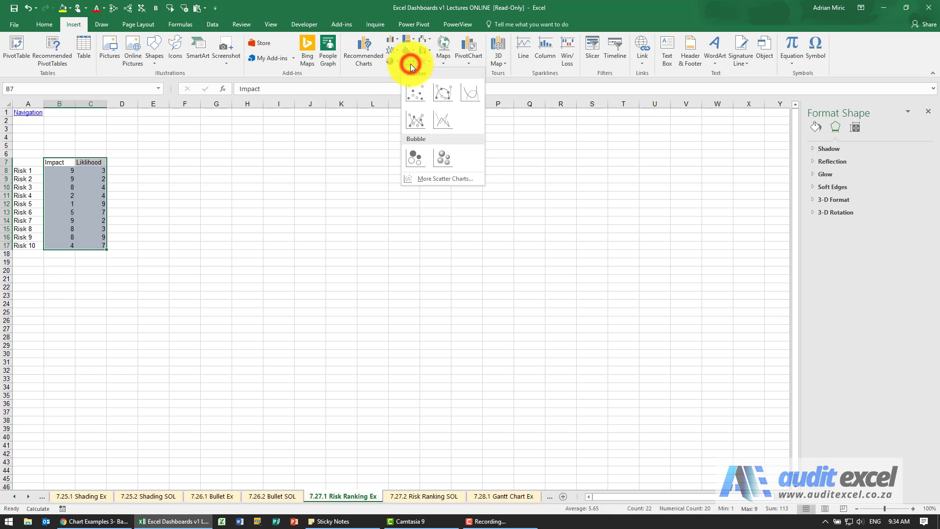
Insert a plain scatter chart and move it up and left beside the data.
{"action": "left_click", "coordinate": [411, 90]}
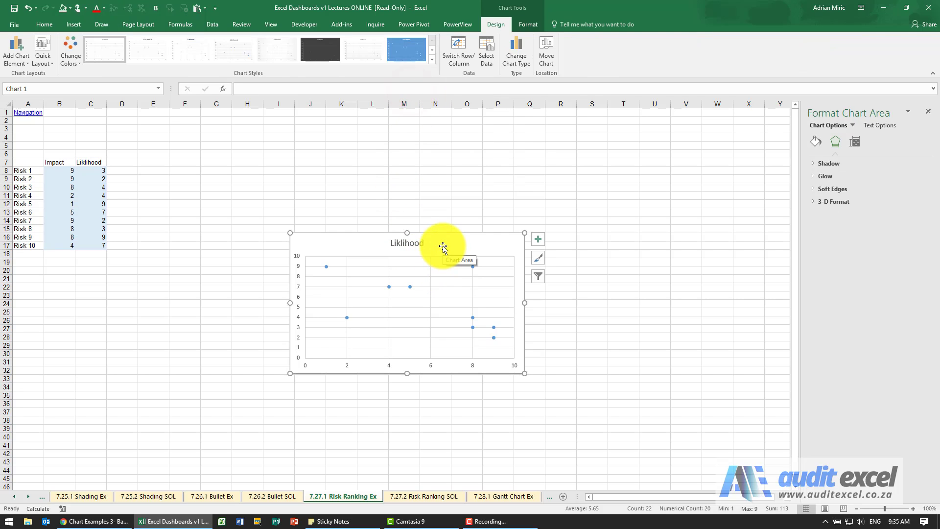
{"action": "mouse_move", "coordinate": [443, 246]}
{"action": "left_mouse_down"}
{"action": "mouse_move", "coordinate": [394, 199]}
{"action": "mouse_move", "coordinate": [377, 141]}
{"action": "left_mouse_up"}
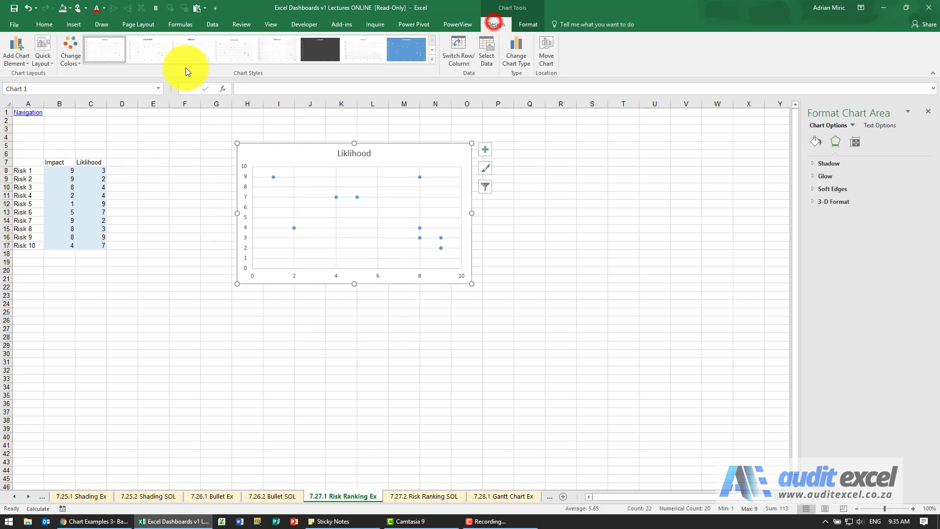
Add a primary horizontal axis title reading 'Impact'.
{"action": "left_click", "coordinate": [16, 53]}
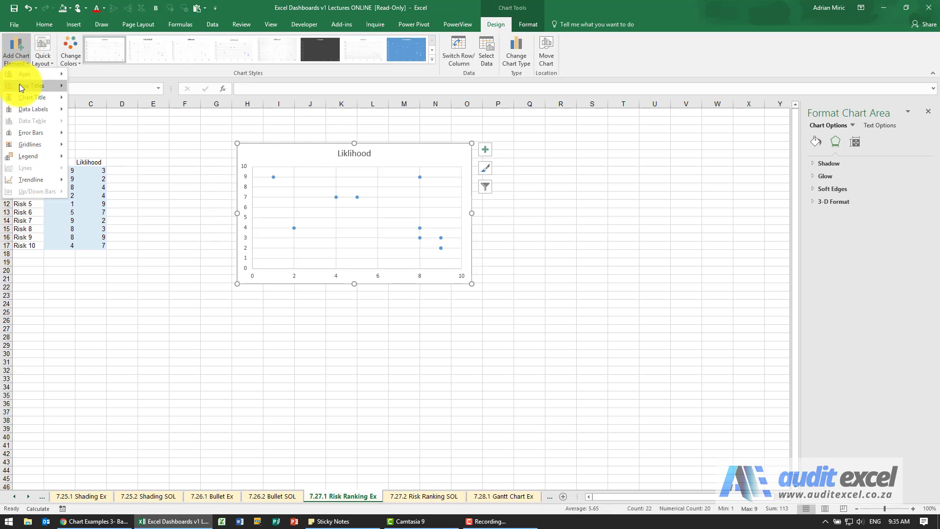
{"action": "mouse_move", "coordinate": [19, 85]}
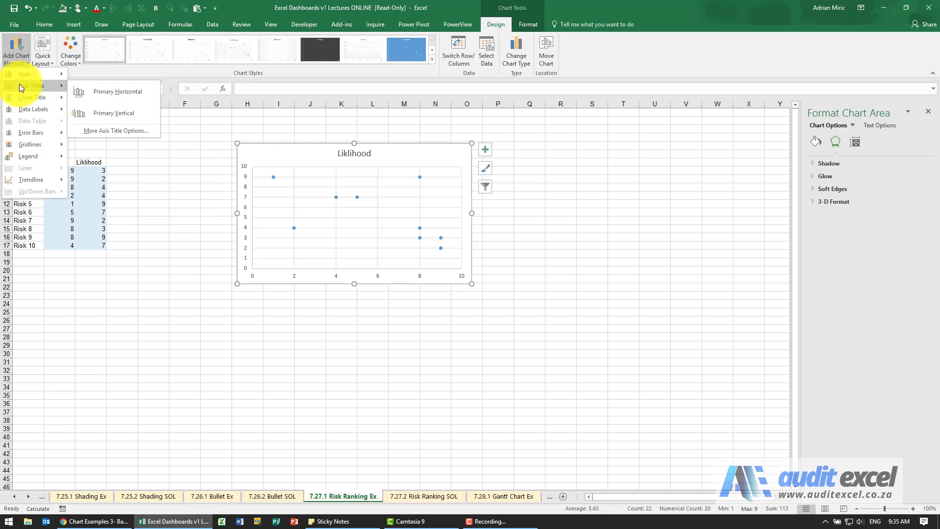
{"action": "left_click", "coordinate": [107, 91]}
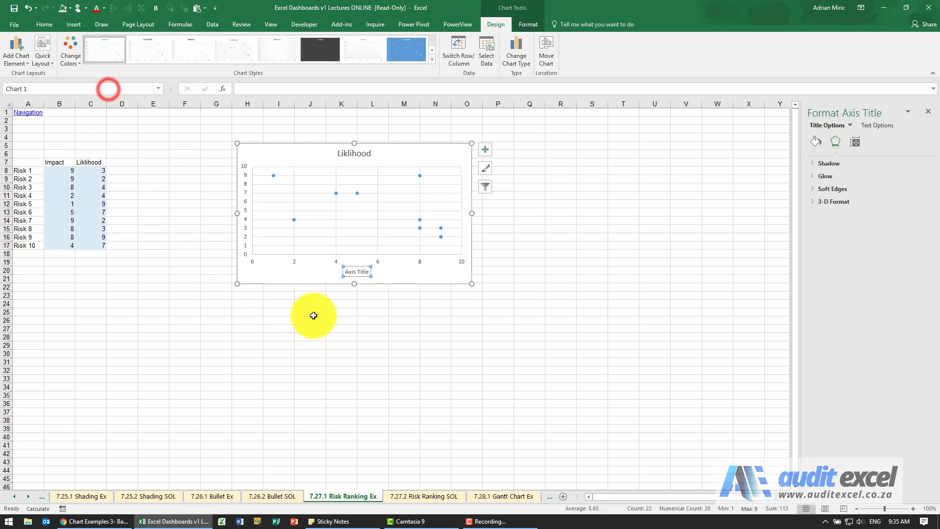
{"action": "triple_click", "coordinate": [352, 273]}
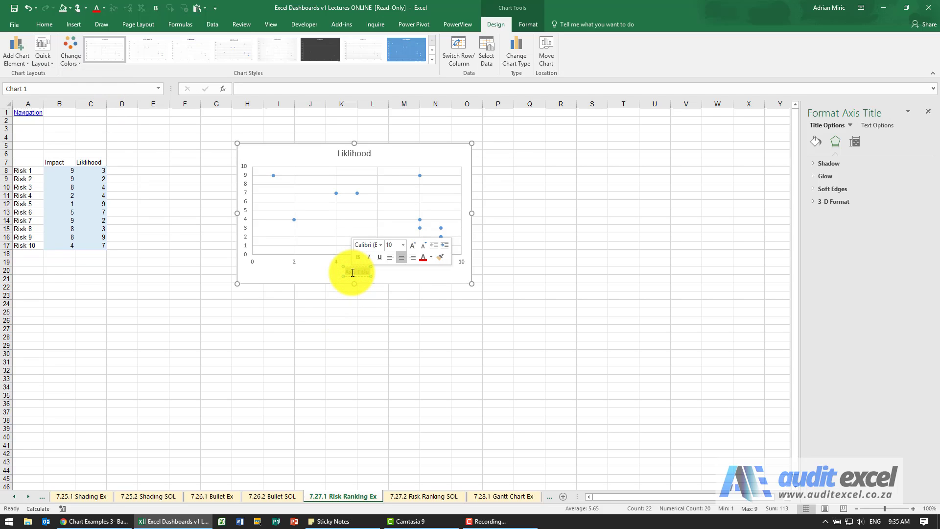
{"action": "key", "text": "BackSpace"}
{"action": "type", "text": "Impact"}
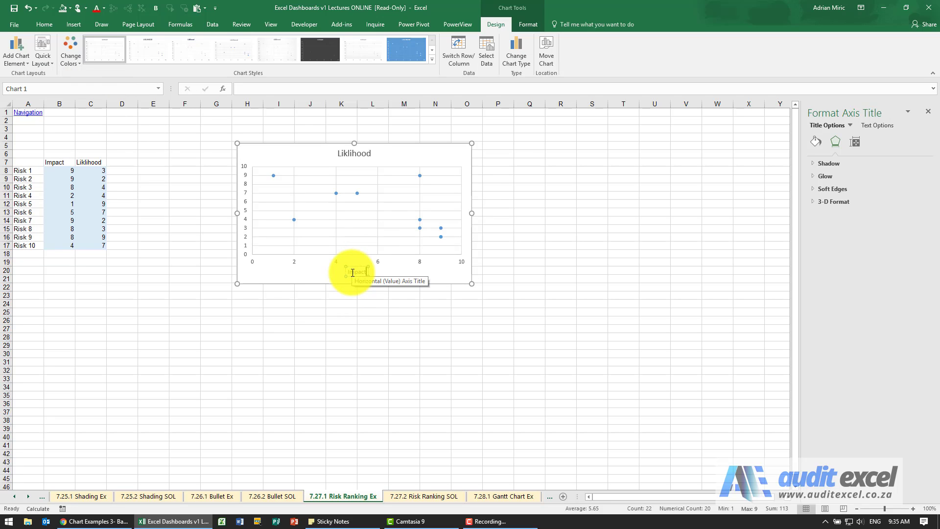
{"action": "left_click", "coordinate": [439, 149]}
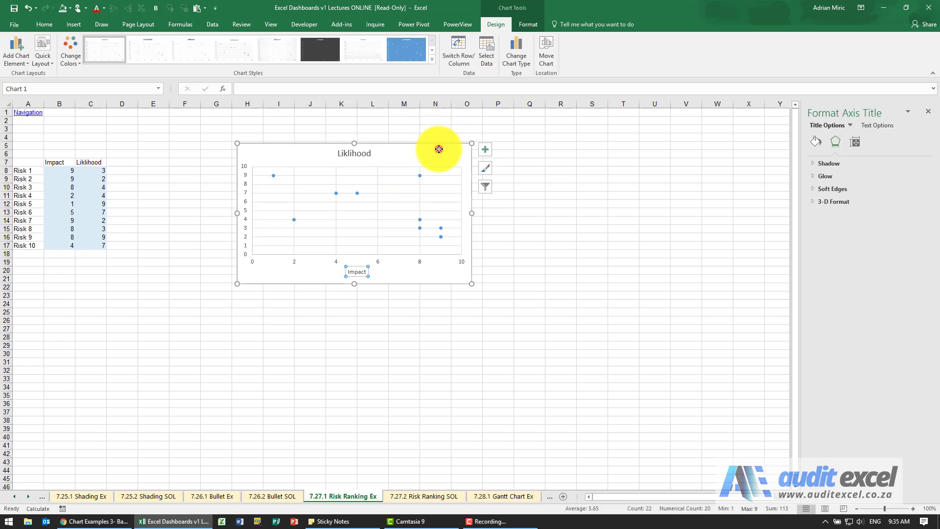
{"action": "left_click", "coordinate": [439, 149]}
Add a primary vertical axis title and select its text to rename it 'Liklihood'.
{"action": "left_click", "coordinate": [20, 57]}
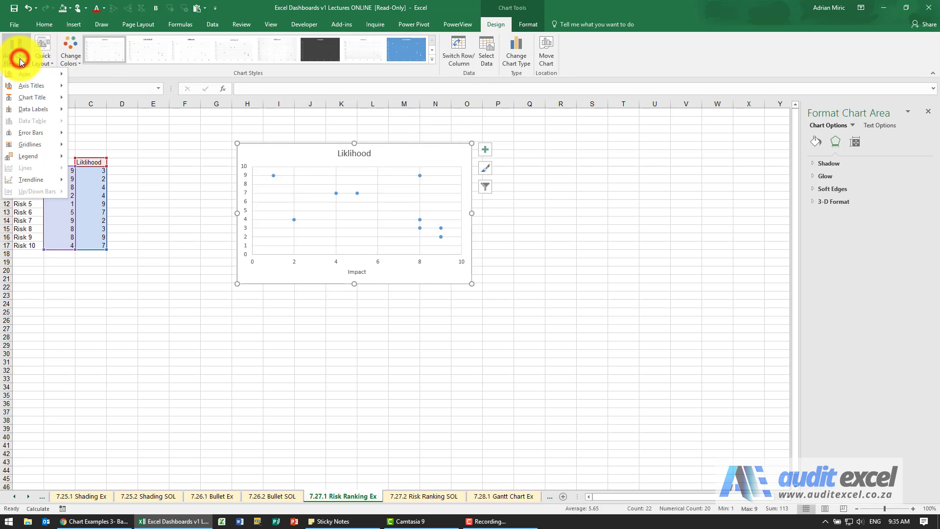
{"action": "mouse_move", "coordinate": [23, 87]}
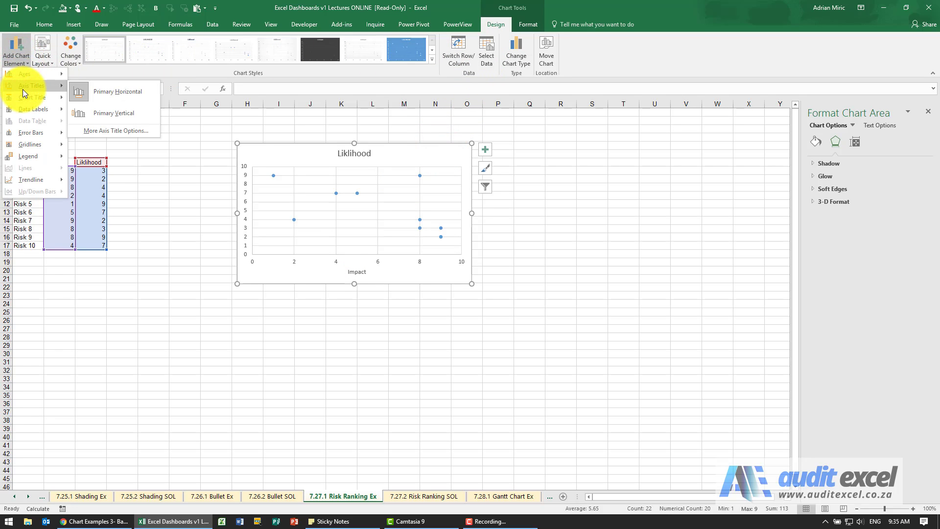
{"action": "left_click", "coordinate": [93, 118]}
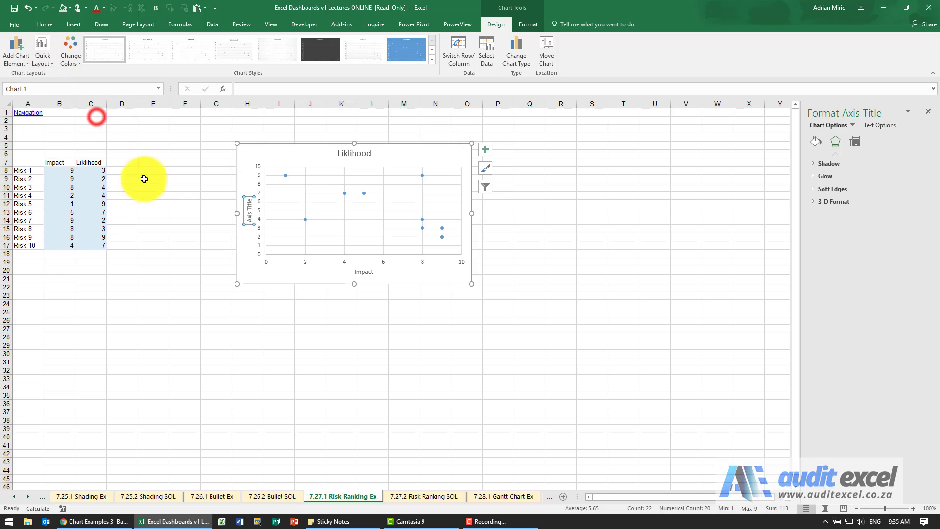
{"action": "left_click", "coordinate": [249, 214]}
{"action": "left_click", "coordinate": [249, 214]}
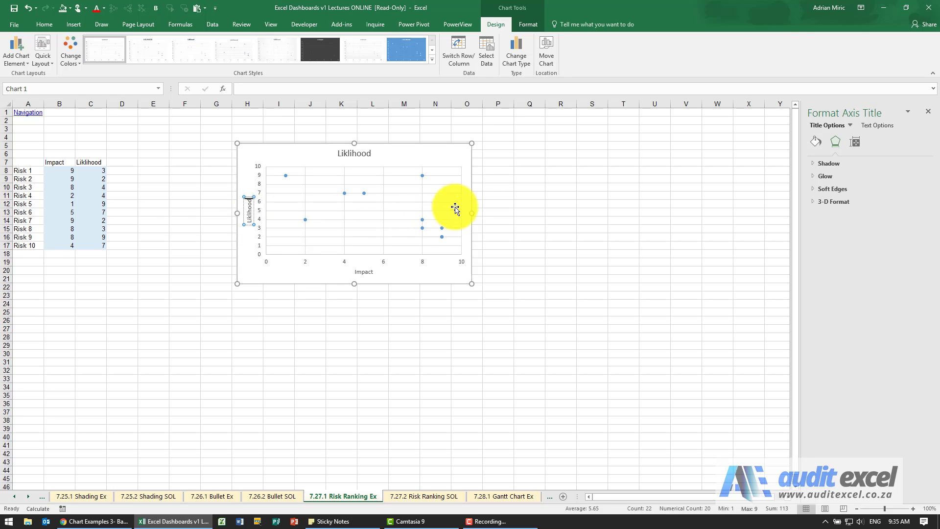
Move the chart left and enlarge it to span roughly columns E to Q, rows 4 to 24.
{"action": "left_click", "coordinate": [504, 198]}
{"action": "left_click_drag", "start_coordinate": [295, 153], "coordinate": [238, 136]}
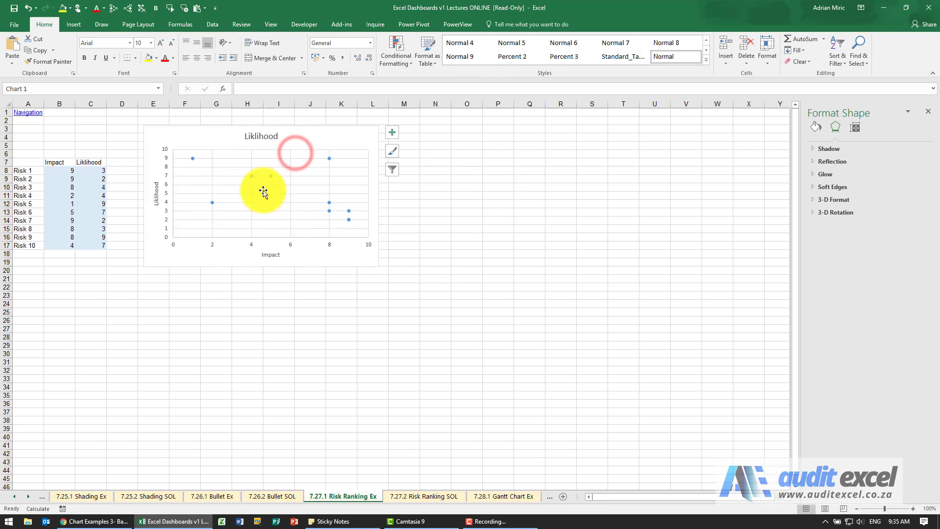
{"action": "left_click_drag", "start_coordinate": [376, 267], "coordinate": [514, 335]}
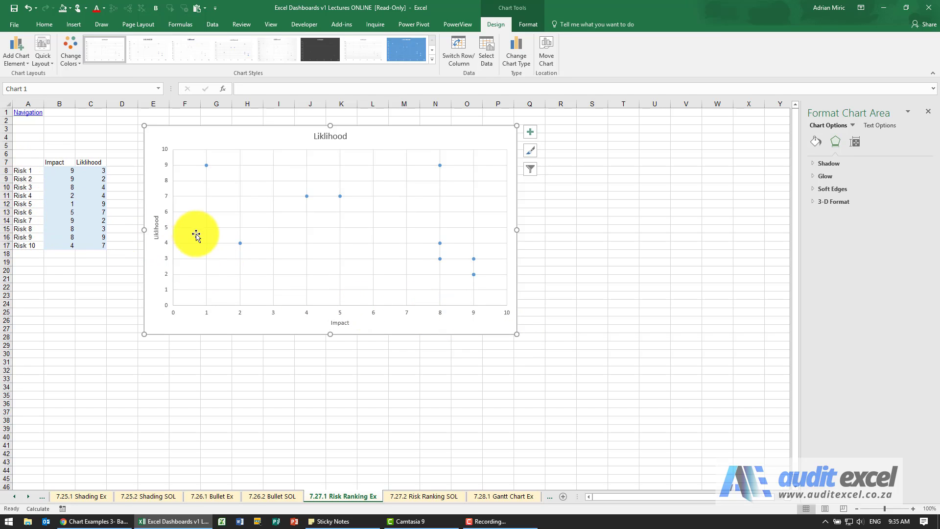
{"action": "left_click", "coordinate": [307, 196]}
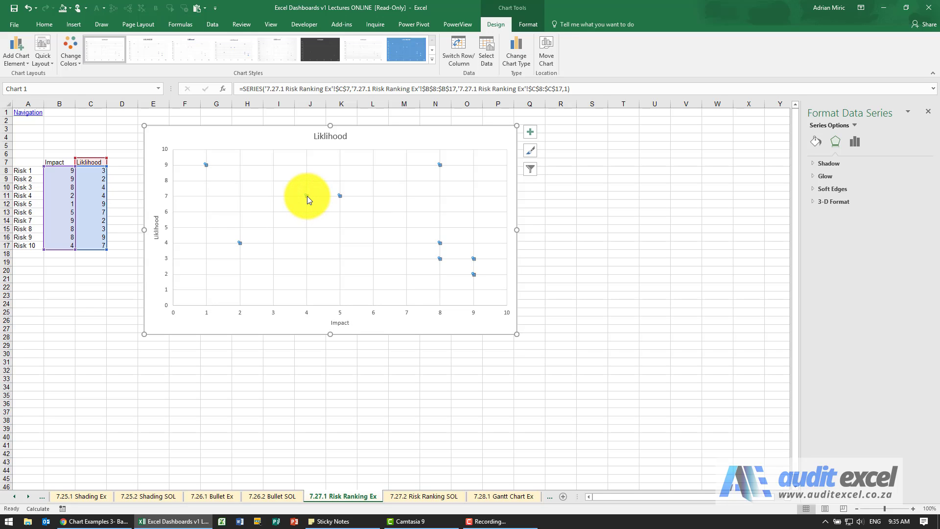
Add data labels showing Liklihood values to all scatter points and select the labels.
{"action": "right_click", "coordinate": [207, 166]}
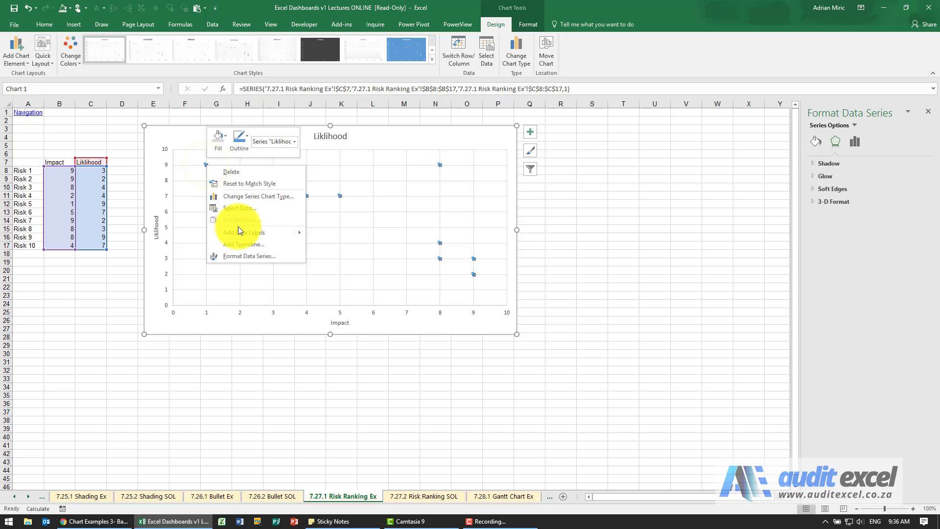
{"action": "mouse_move", "coordinate": [239, 232]}
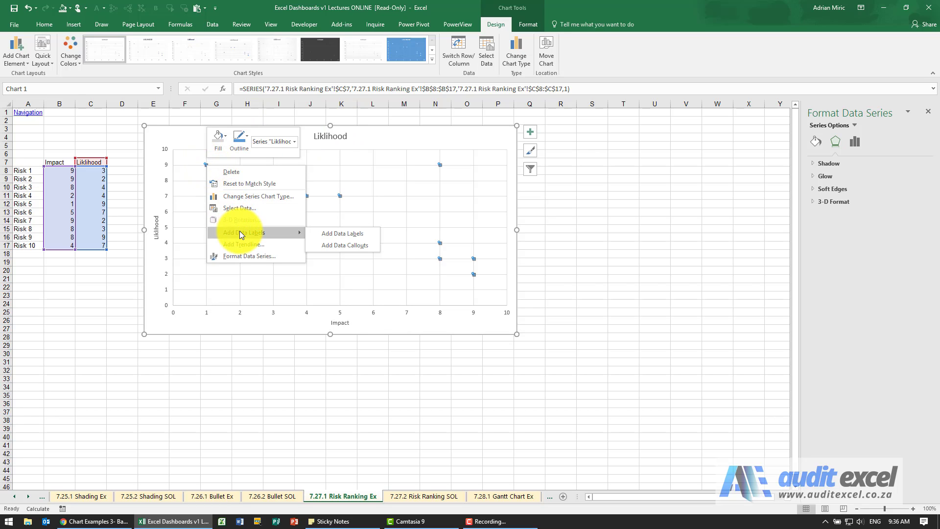
{"action": "left_click", "coordinate": [342, 233]}
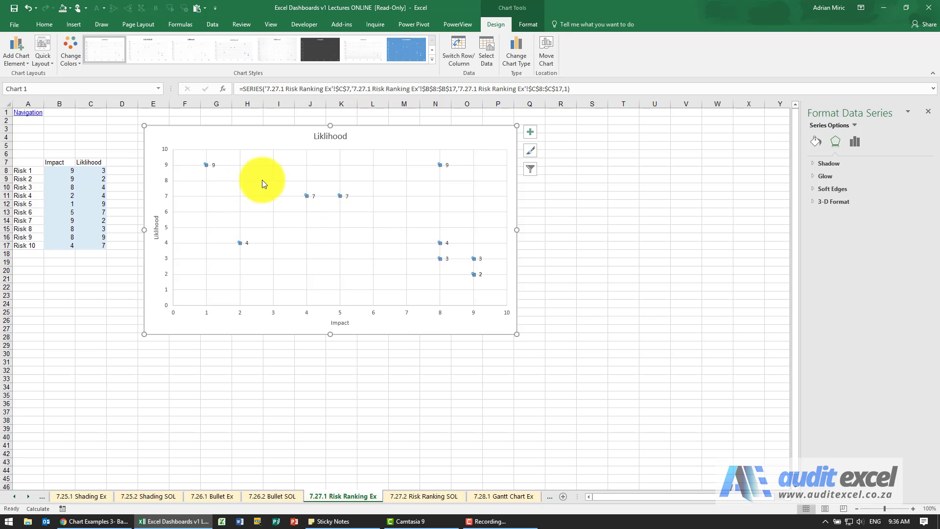
{"action": "left_click", "coordinate": [212, 166]}
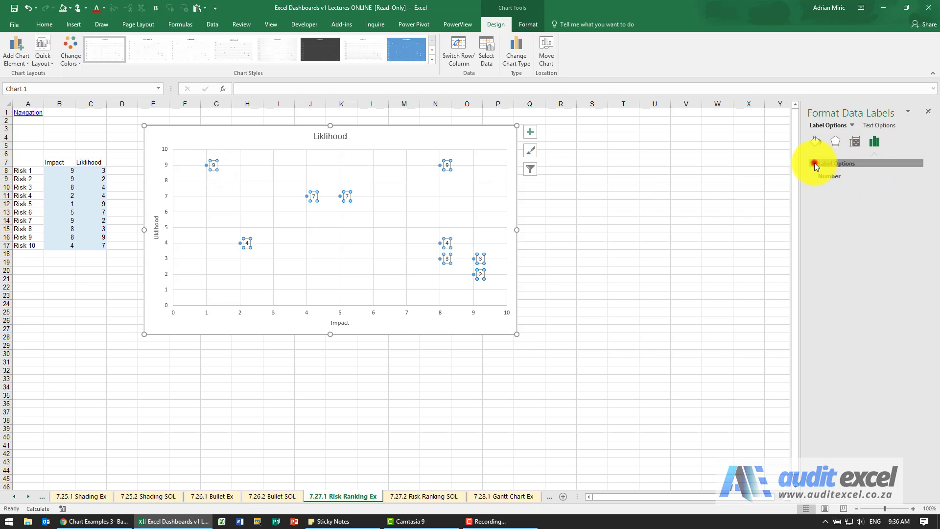
Label the points with risk names from A8:A17 instead of the Liklihood values.
{"action": "left_click", "coordinate": [814, 164]}
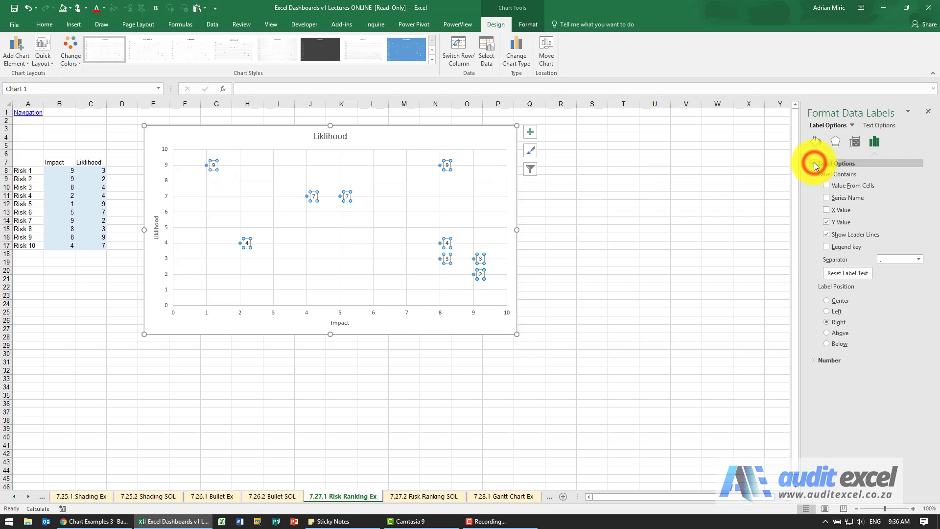
{"action": "left_click", "coordinate": [827, 209]}
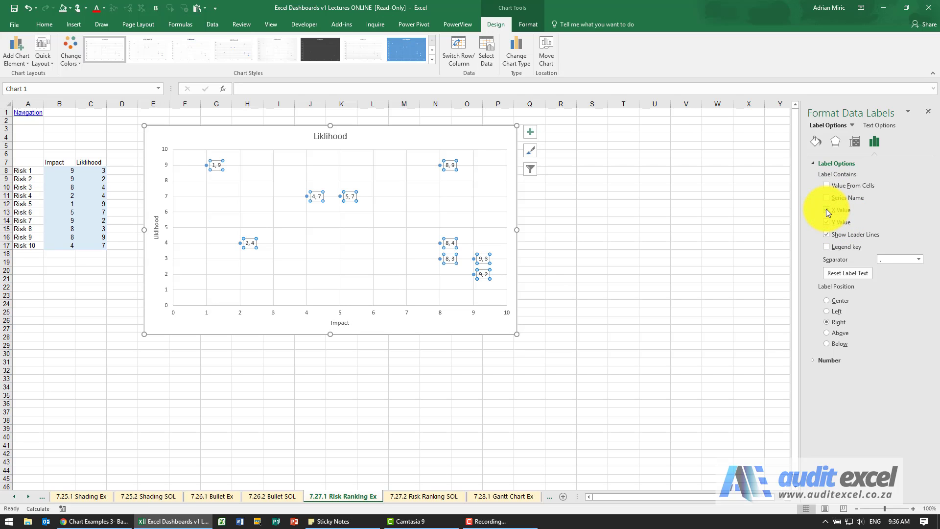
{"action": "left_click", "coordinate": [826, 211]}
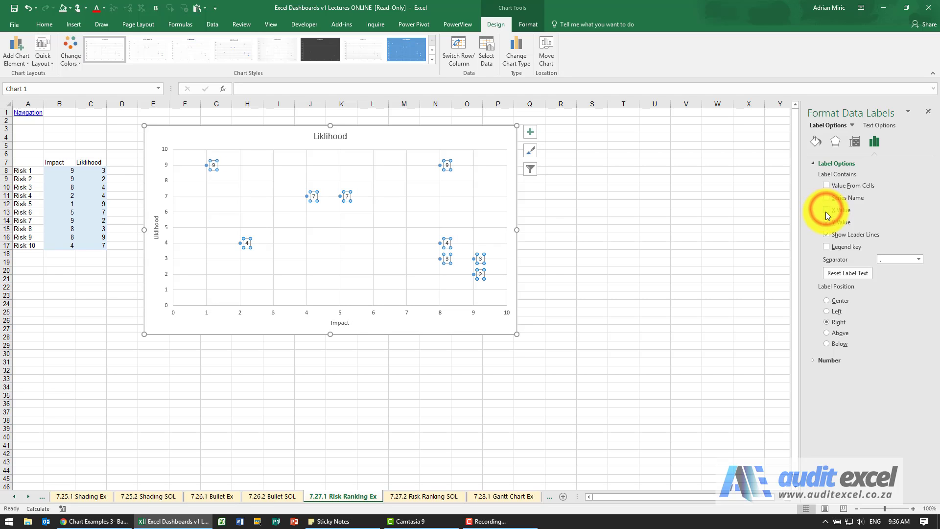
{"action": "left_click", "coordinate": [827, 185]}
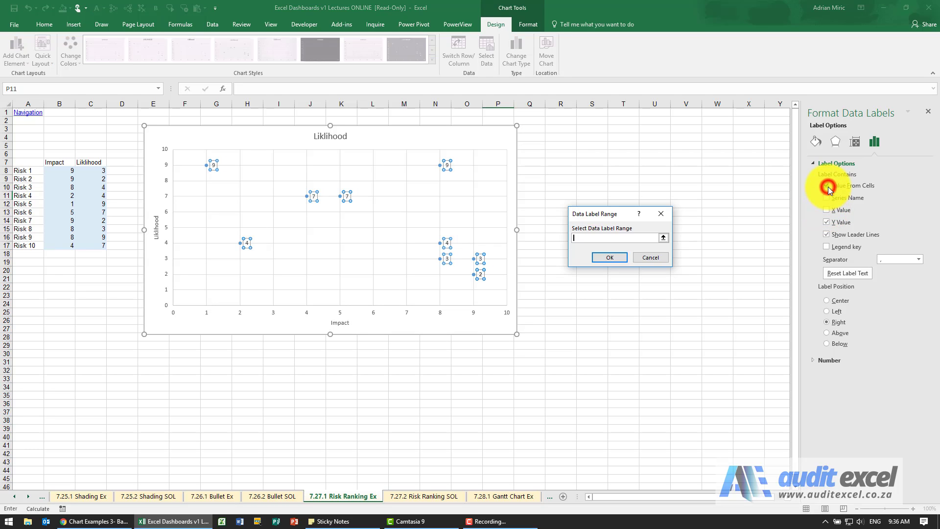
{"action": "left_click", "coordinate": [600, 237]}
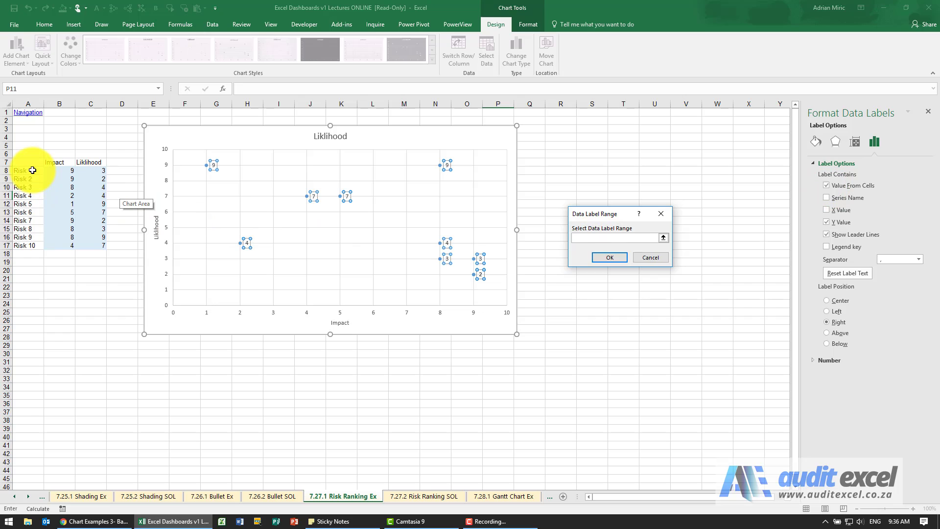
{"action": "left_click_drag", "start_coordinate": [32, 170], "coordinate": [29, 245]}
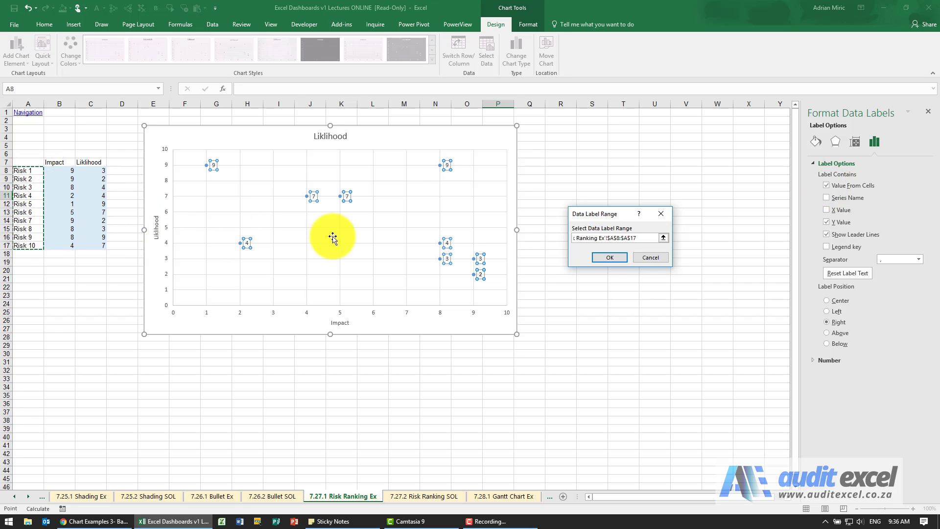
{"action": "left_click", "coordinate": [610, 256]}
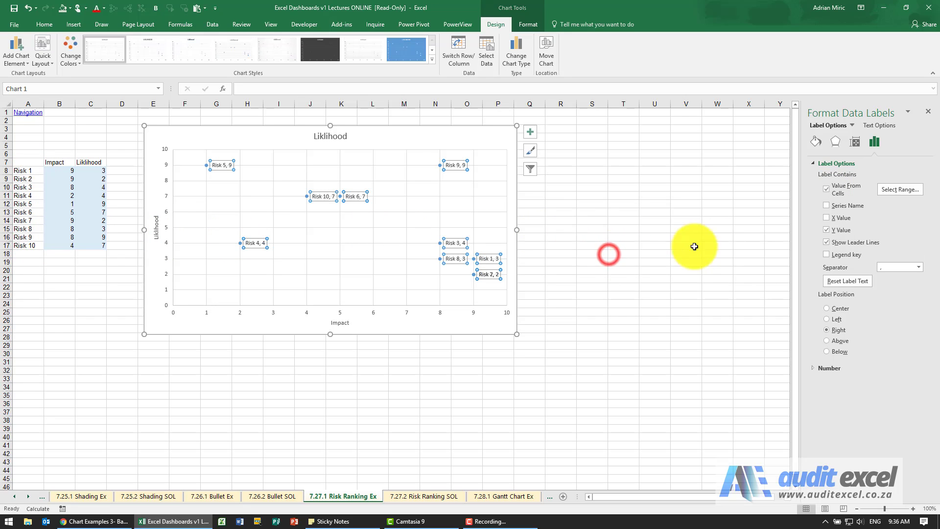
{"action": "left_click", "coordinate": [827, 230]}
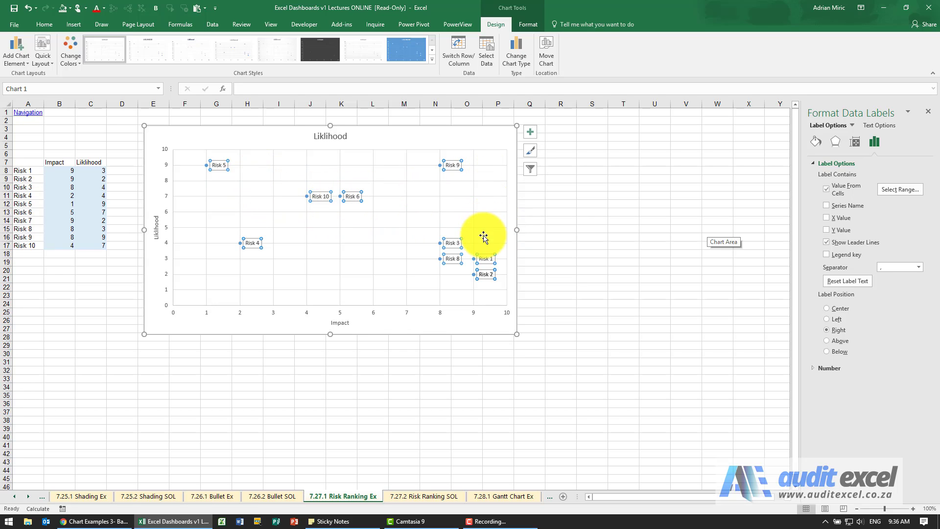
After trying Above and Below, place the risk labels to the Right of the points.
{"action": "left_click", "coordinate": [827, 341]}
{"action": "left_click", "coordinate": [827, 349]}
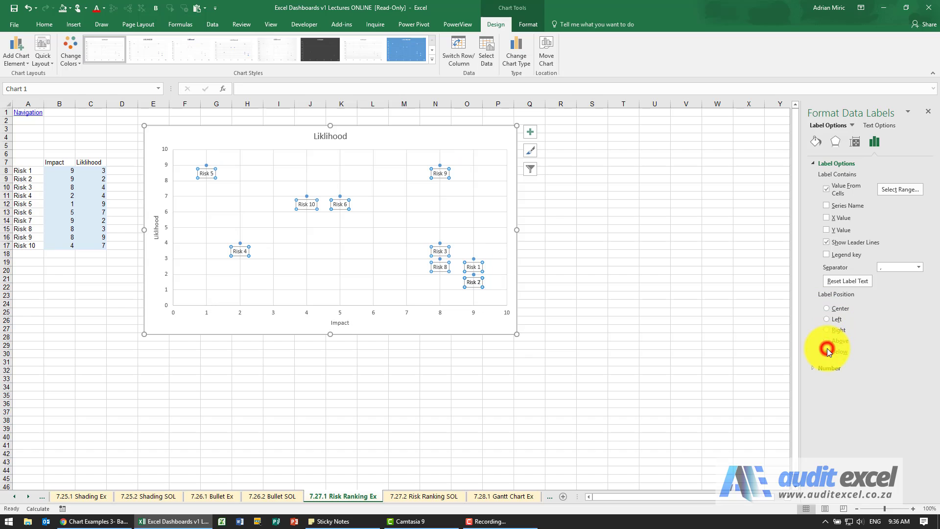
{"action": "left_click", "coordinate": [827, 330]}
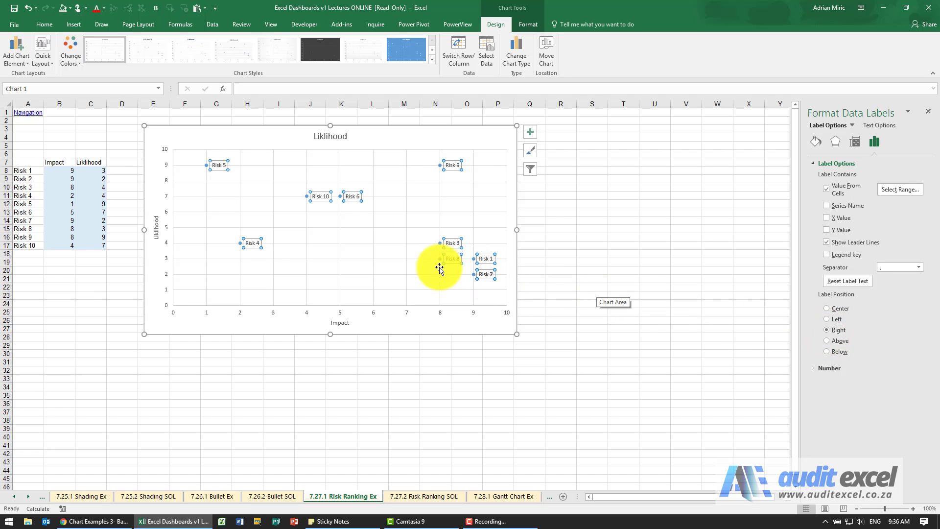
{"action": "left_click", "coordinate": [562, 234]}
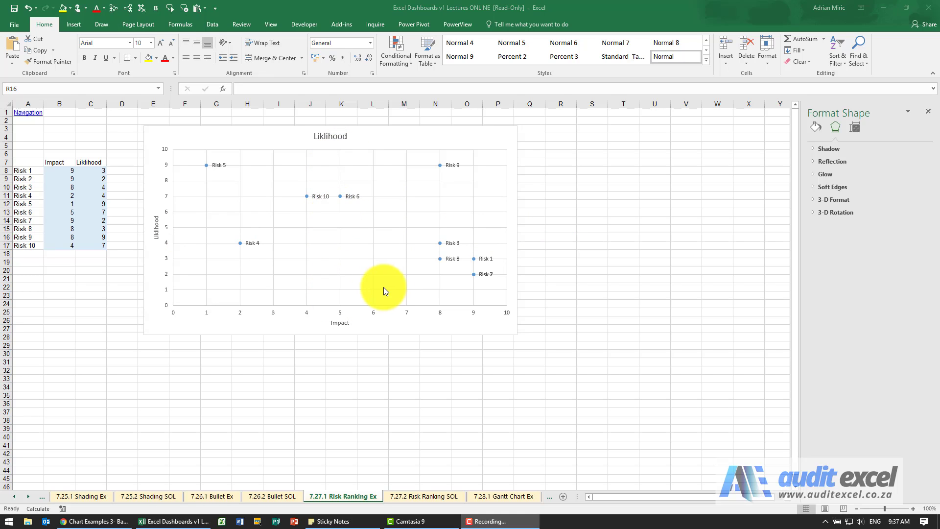
Format the vertical axis so the horizontal axis crosses at axis value 5.
{"action": "right_click", "coordinate": [167, 211]}
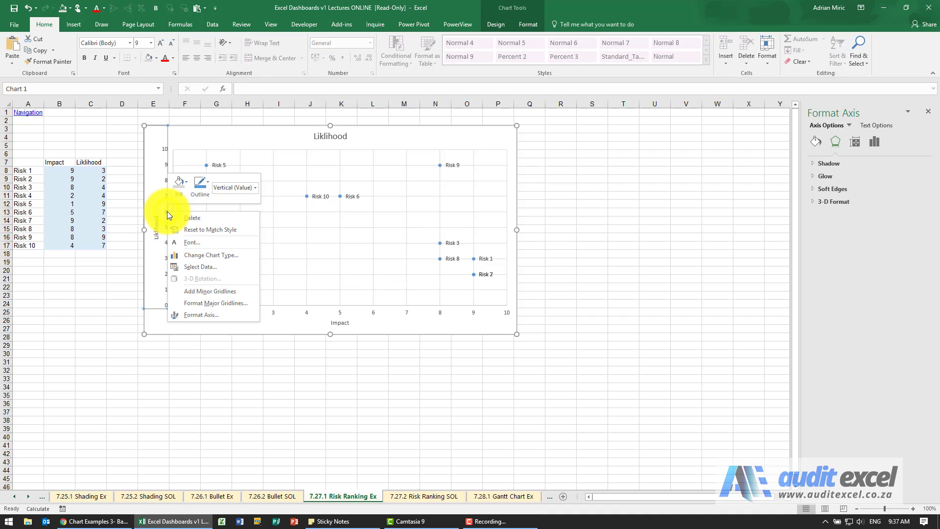
{"action": "left_click", "coordinate": [222, 314]}
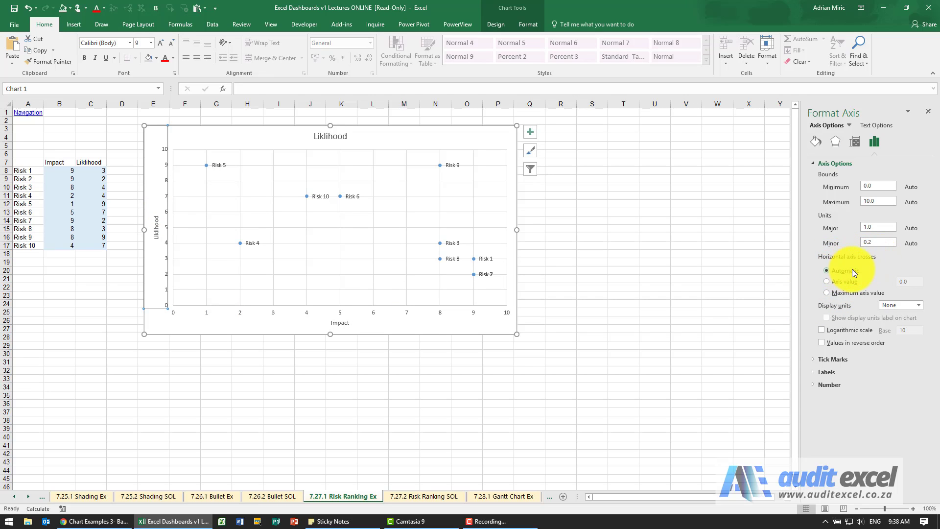
{"action": "left_click", "coordinate": [830, 281]}
{"action": "left_click", "coordinate": [910, 282]}
{"action": "left_click", "coordinate": [852, 281]}
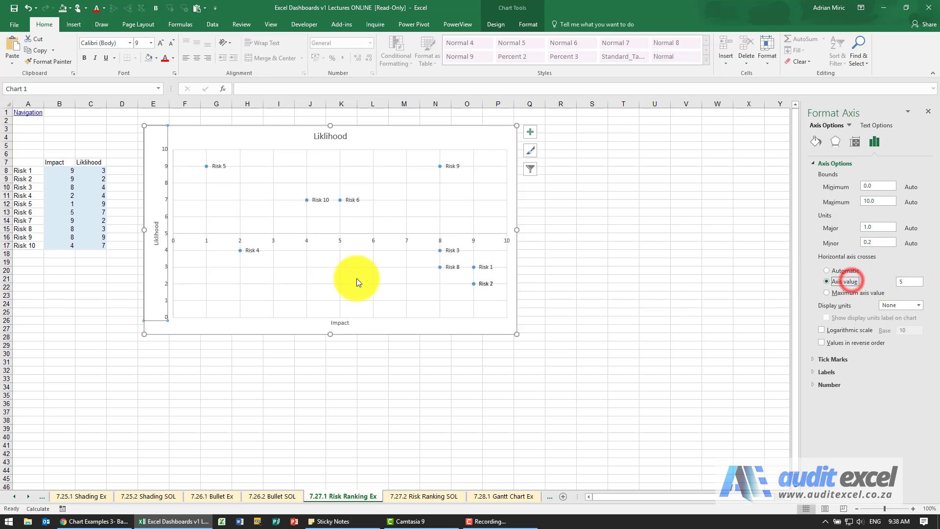
{"action": "left_click", "coordinate": [226, 233]}
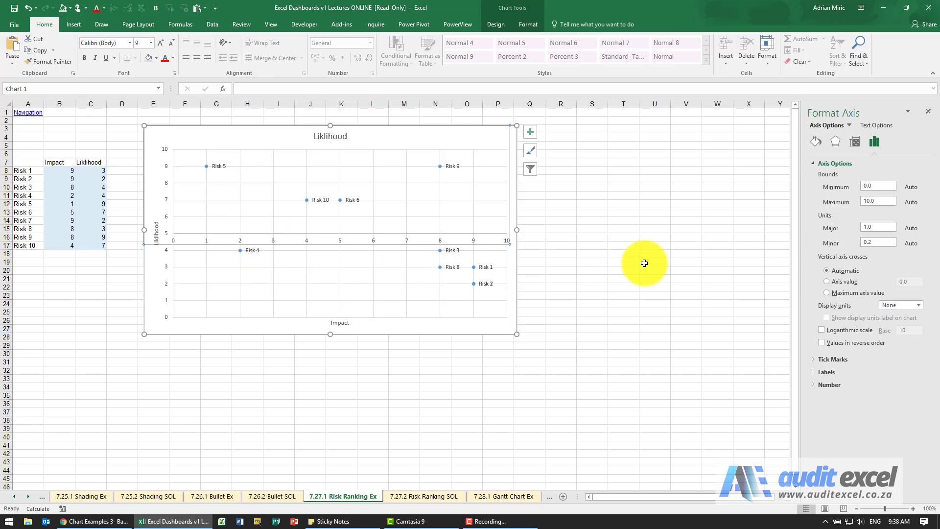
Give the horizontal axis a solid 2.25 pt dashed line.
{"action": "left_click", "coordinate": [815, 142]}
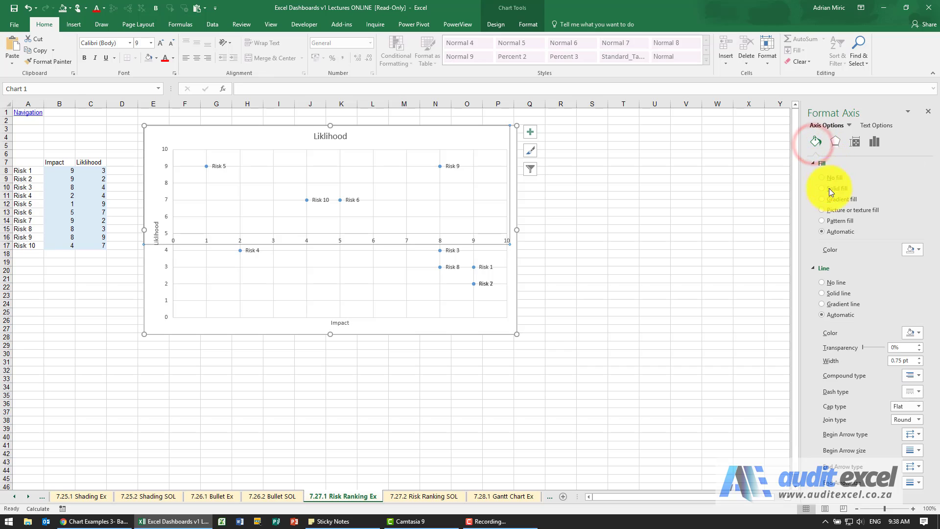
{"action": "left_click", "coordinate": [834, 293]}
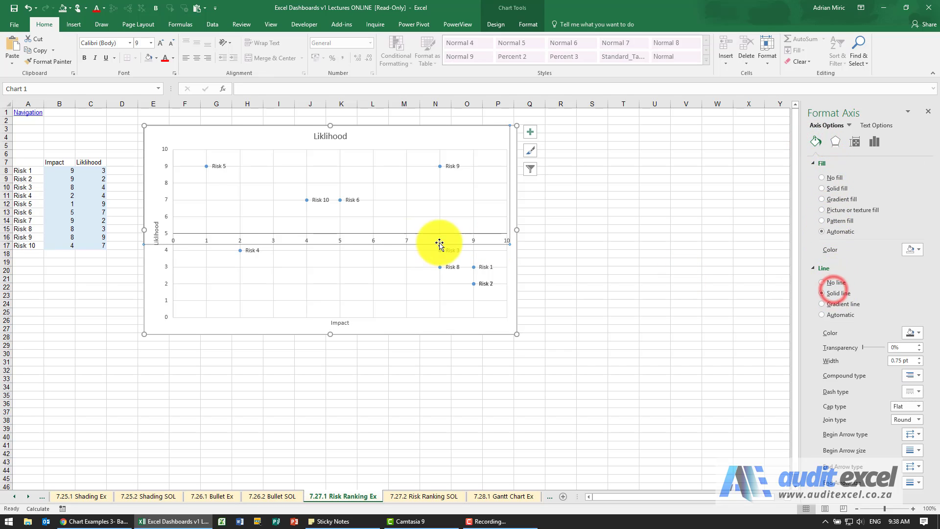
{"action": "left_click", "coordinate": [923, 360]}
{"action": "left_click", "coordinate": [924, 360]}
{"action": "left_click", "coordinate": [923, 360]}
{"action": "left_click", "coordinate": [924, 360]}
{"action": "left_click", "coordinate": [923, 360]}
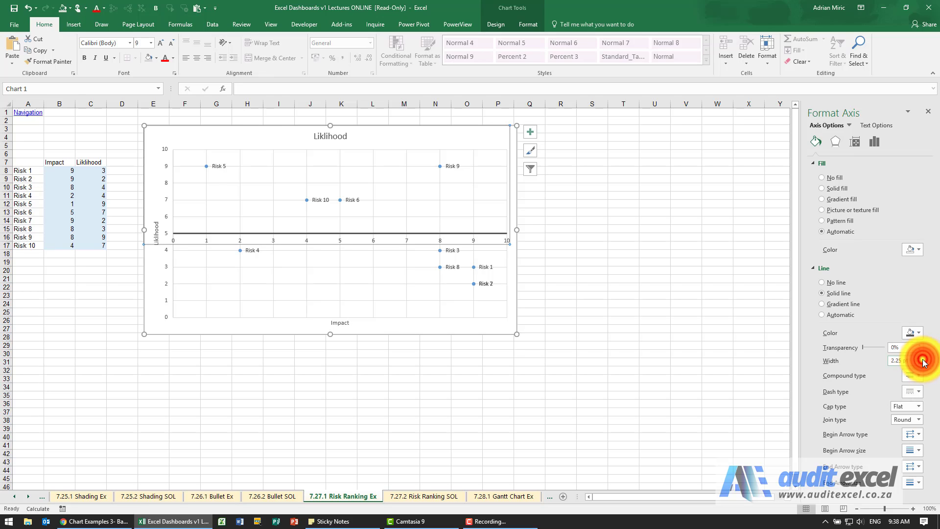
{"action": "left_click", "coordinate": [923, 360]}
{"action": "left_click", "coordinate": [916, 392]}
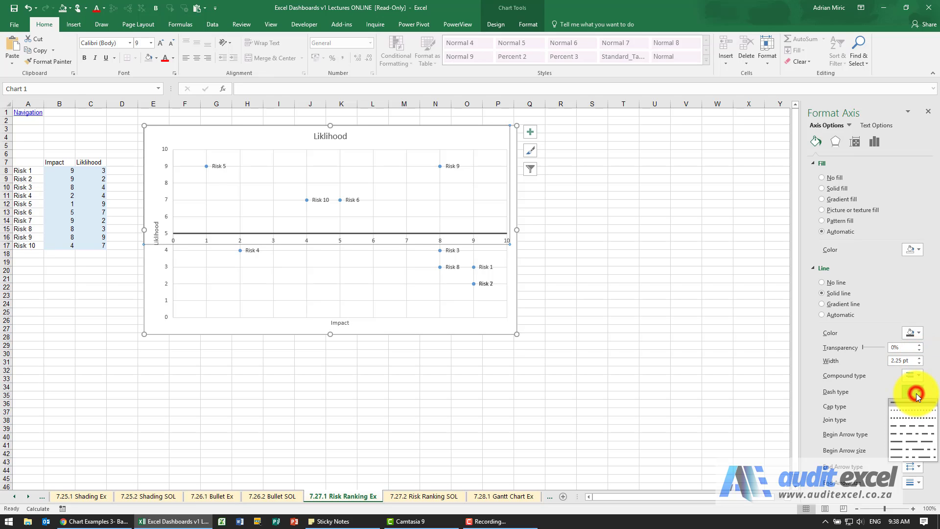
{"action": "left_click", "coordinate": [910, 427]}
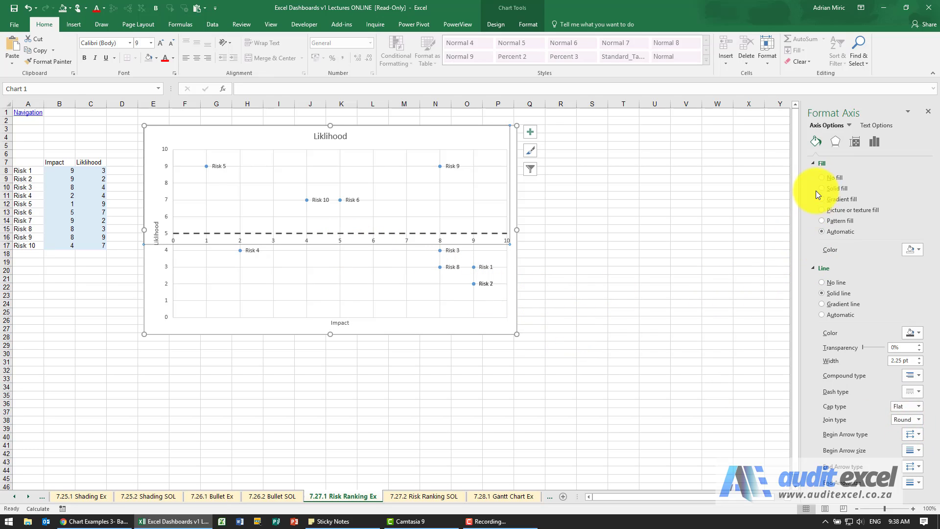
Set the horizontal axis Label Position to Low so labels sit at the chart bottom.
{"action": "left_click", "coordinate": [875, 140]}
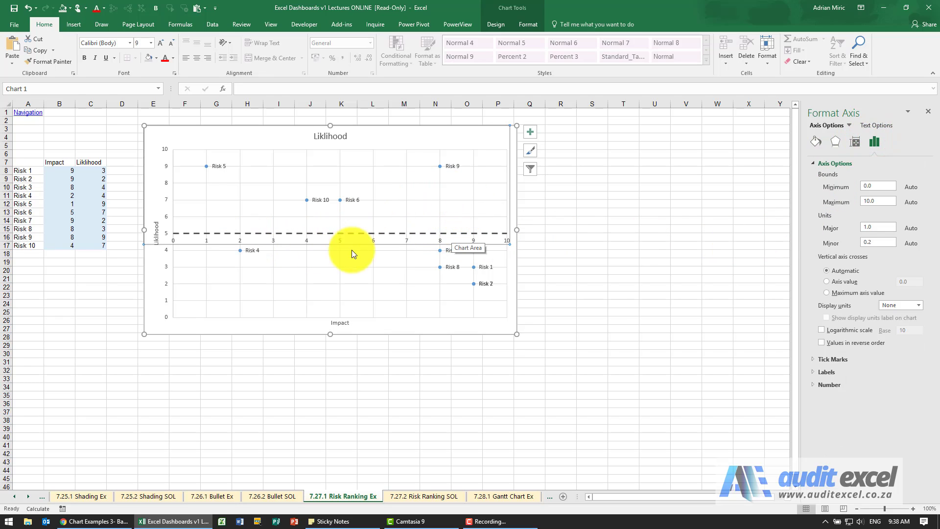
{"action": "left_click", "coordinate": [816, 372]}
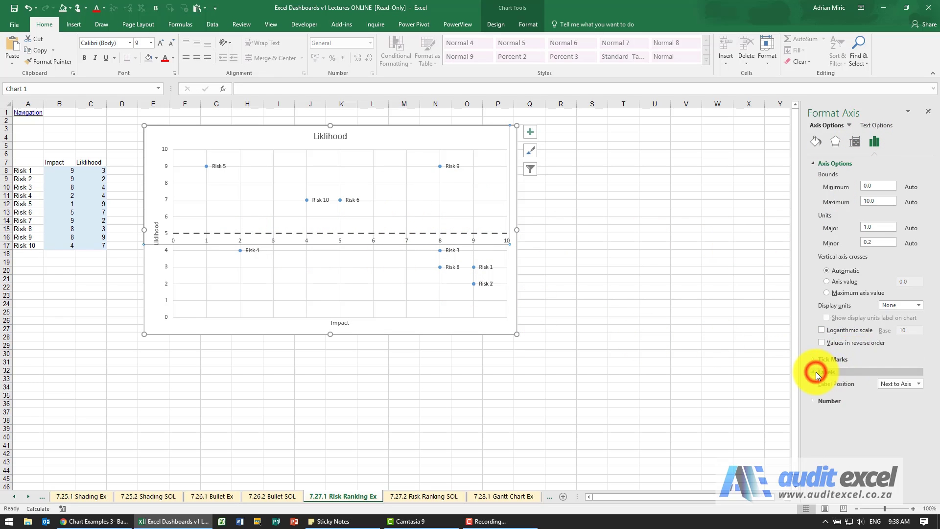
{"action": "left_click", "coordinate": [917, 385]}
{"action": "left_click", "coordinate": [886, 412]}
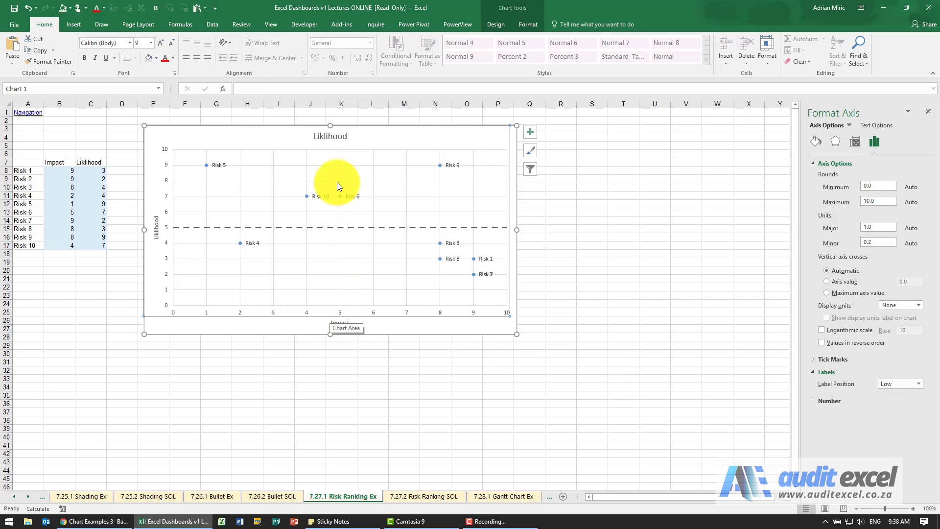
Format the horizontal axis so the vertical axis crosses at axis value 5.
{"action": "right_click", "coordinate": [340, 313]}
{"action": "left_click", "coordinate": [378, 412]}
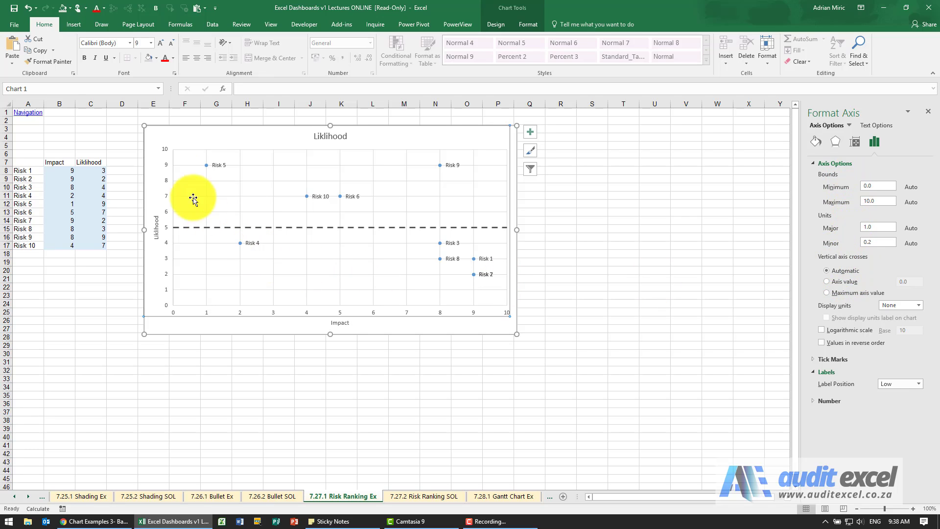
{"action": "left_click", "coordinate": [828, 281]}
{"action": "left_click", "coordinate": [912, 282]}
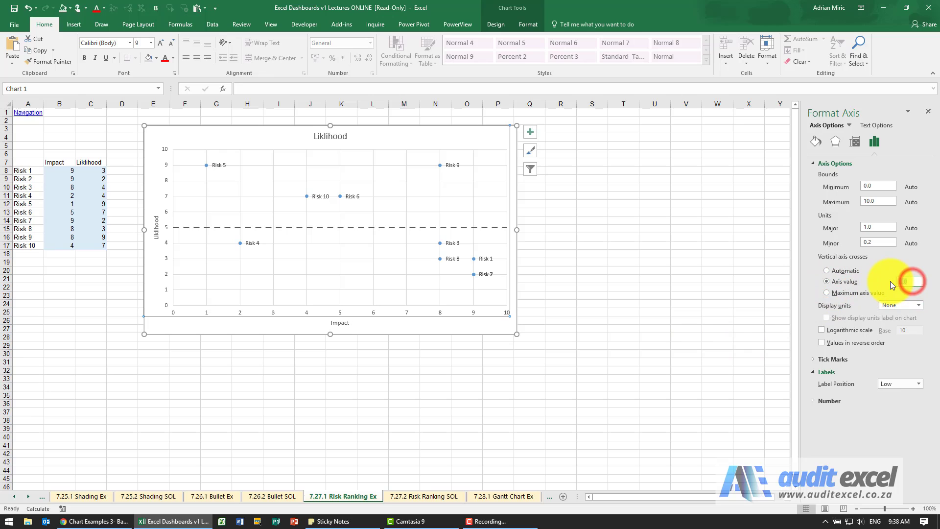
{"action": "type", "text": "5"}
{"action": "key", "text": "Tab"}
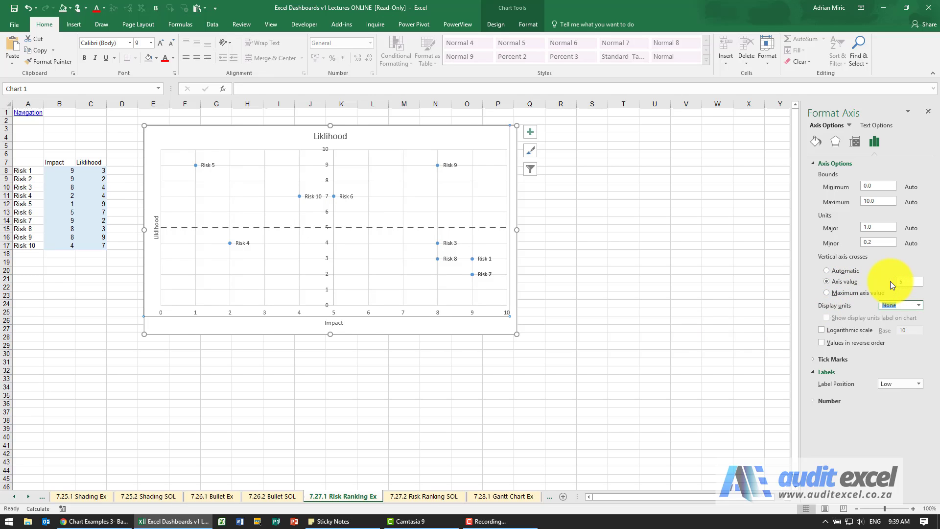
Set the vertical axis Label Position to Low, moving labels to the left edge.
{"action": "left_click", "coordinate": [326, 163]}
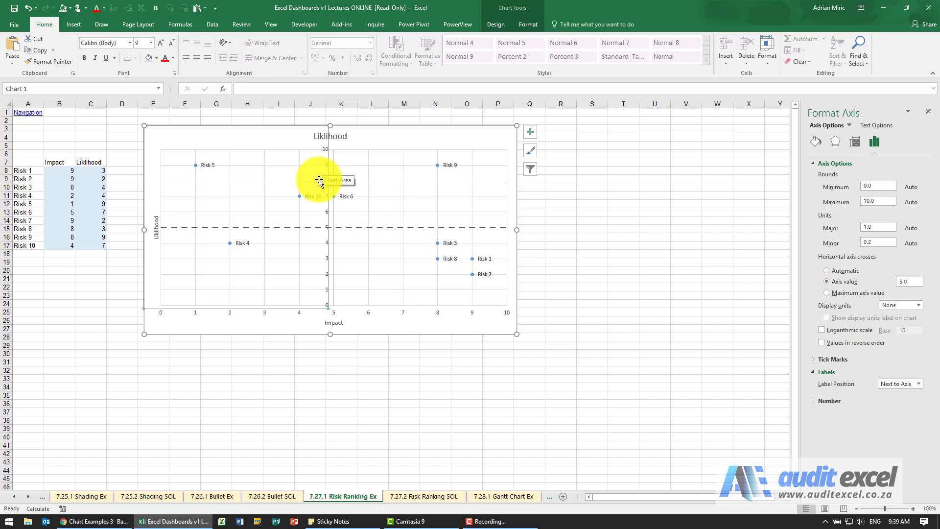
{"action": "left_click", "coordinate": [915, 384]}
{"action": "left_click", "coordinate": [900, 410]}
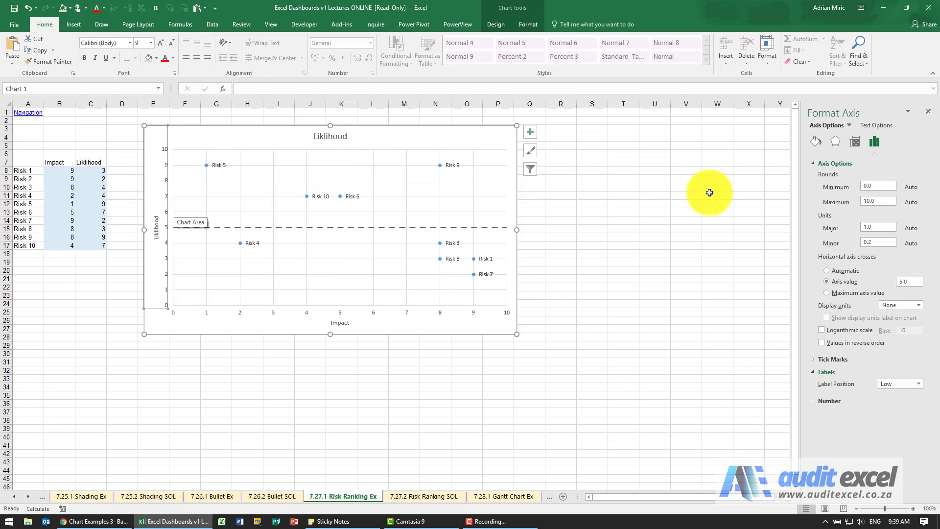
Give the vertical axis a solid 2 pt dashed line and deselect the chart.
{"action": "left_click", "coordinate": [817, 143]}
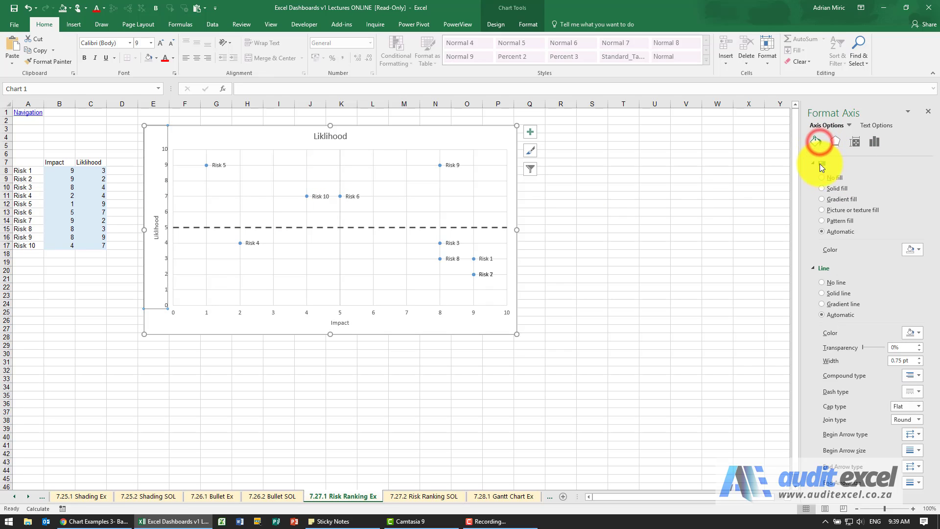
{"action": "left_click", "coordinate": [825, 292]}
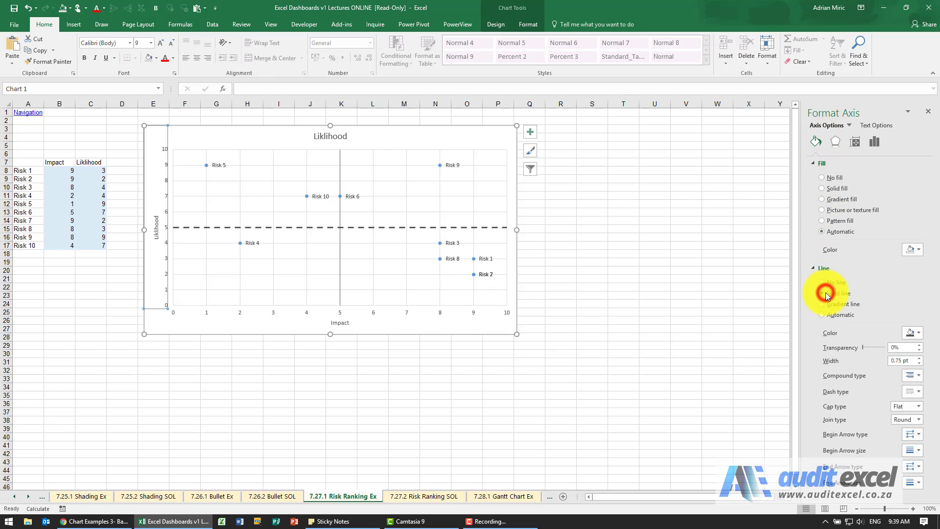
{"action": "left_click", "coordinate": [921, 363]}
{"action": "left_click", "coordinate": [920, 363]}
{"action": "left_click", "coordinate": [920, 363]}
{"action": "left_click", "coordinate": [919, 360]}
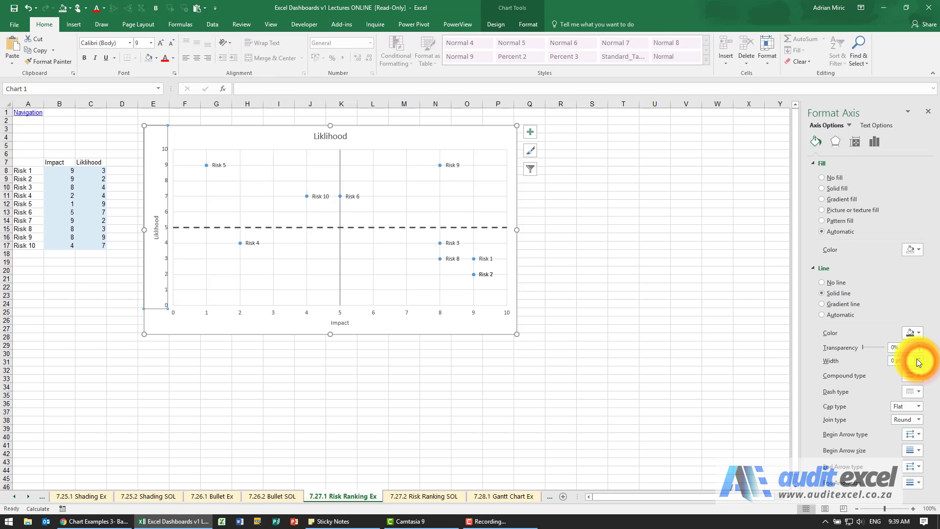
{"action": "left_click", "coordinate": [918, 359]}
{"action": "left_click", "coordinate": [918, 359]}
{"action": "left_click", "coordinate": [917, 359]}
{"action": "left_click", "coordinate": [916, 359]}
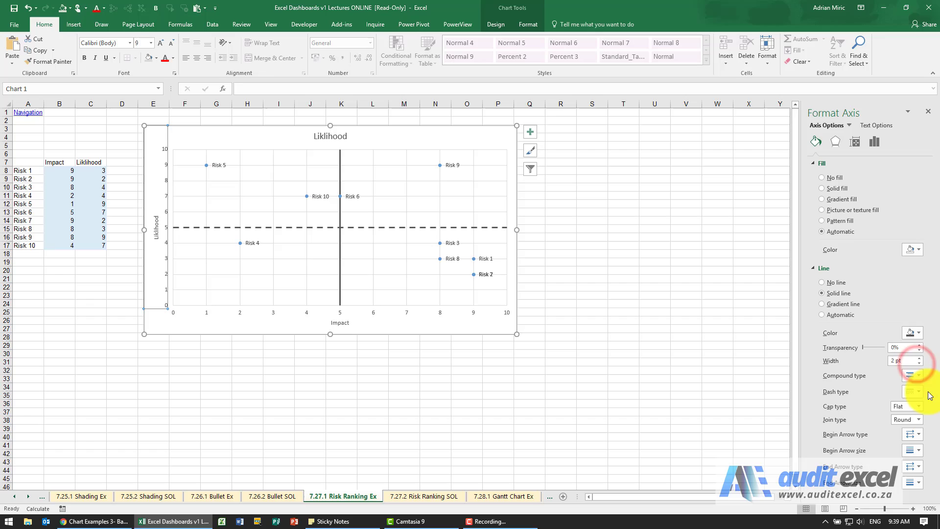
{"action": "left_click", "coordinate": [918, 392]}
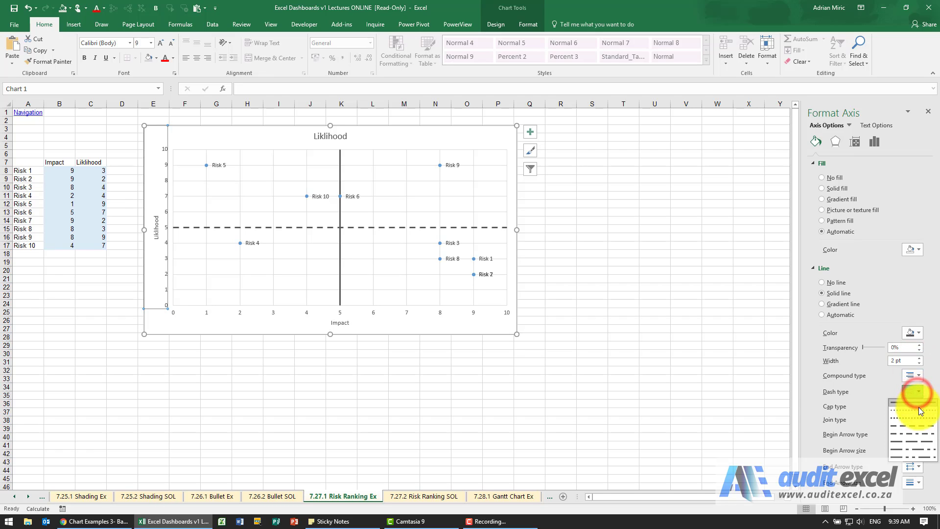
{"action": "left_click", "coordinate": [918, 425]}
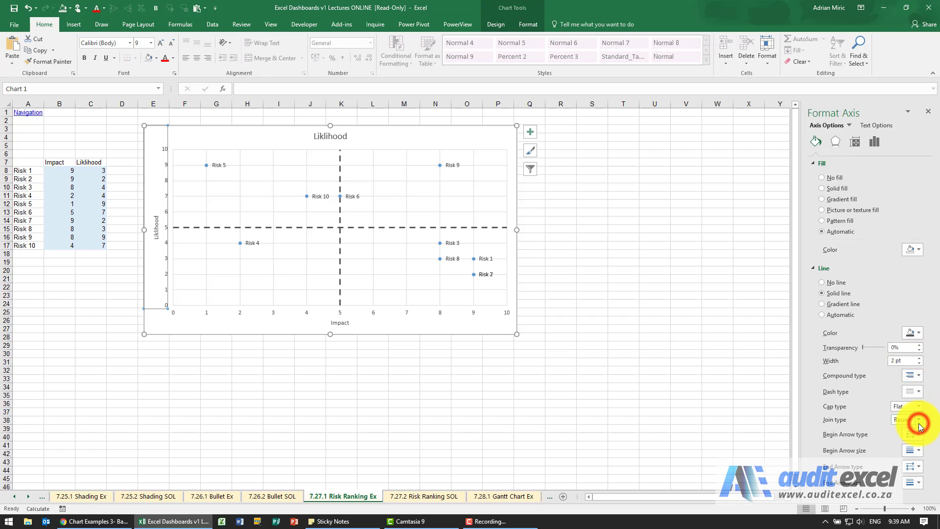
{"action": "left_click", "coordinate": [621, 241]}
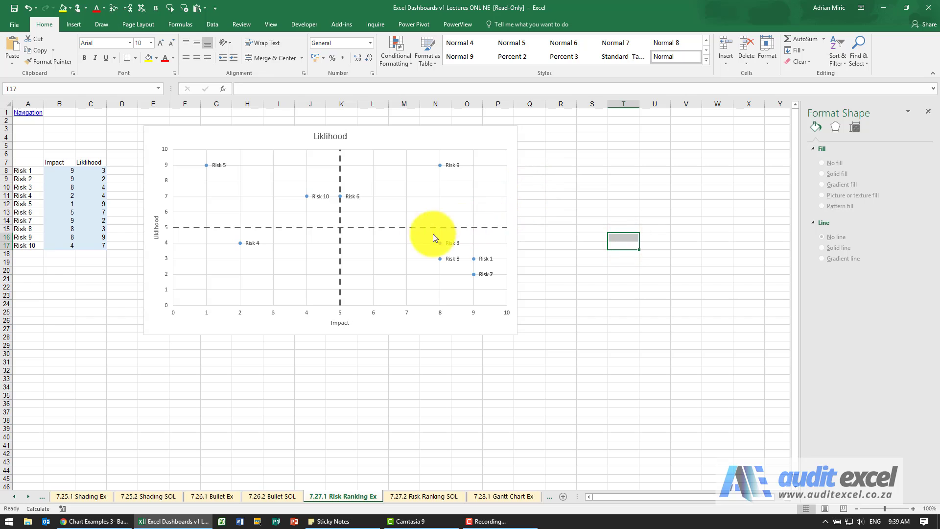